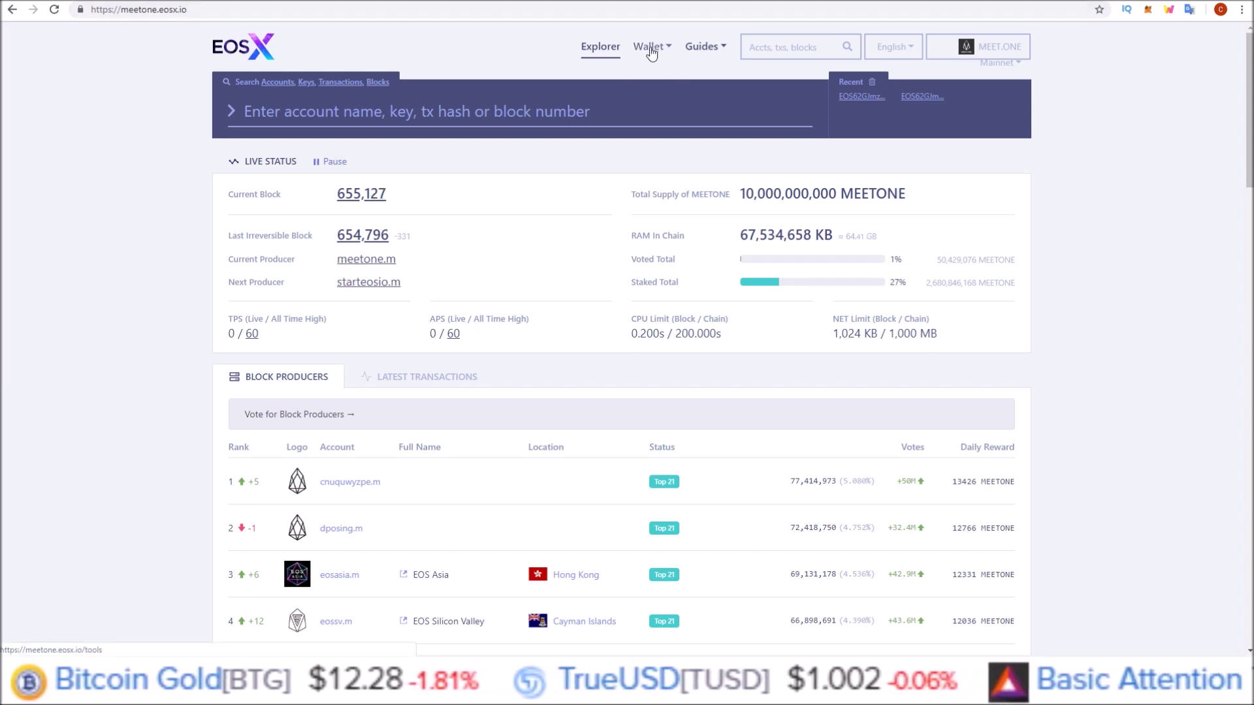
Open the wallet's Contract tool and attach the second account listed in Scatter as the identity.
{"action": "left_click", "coordinate": [651, 52]}
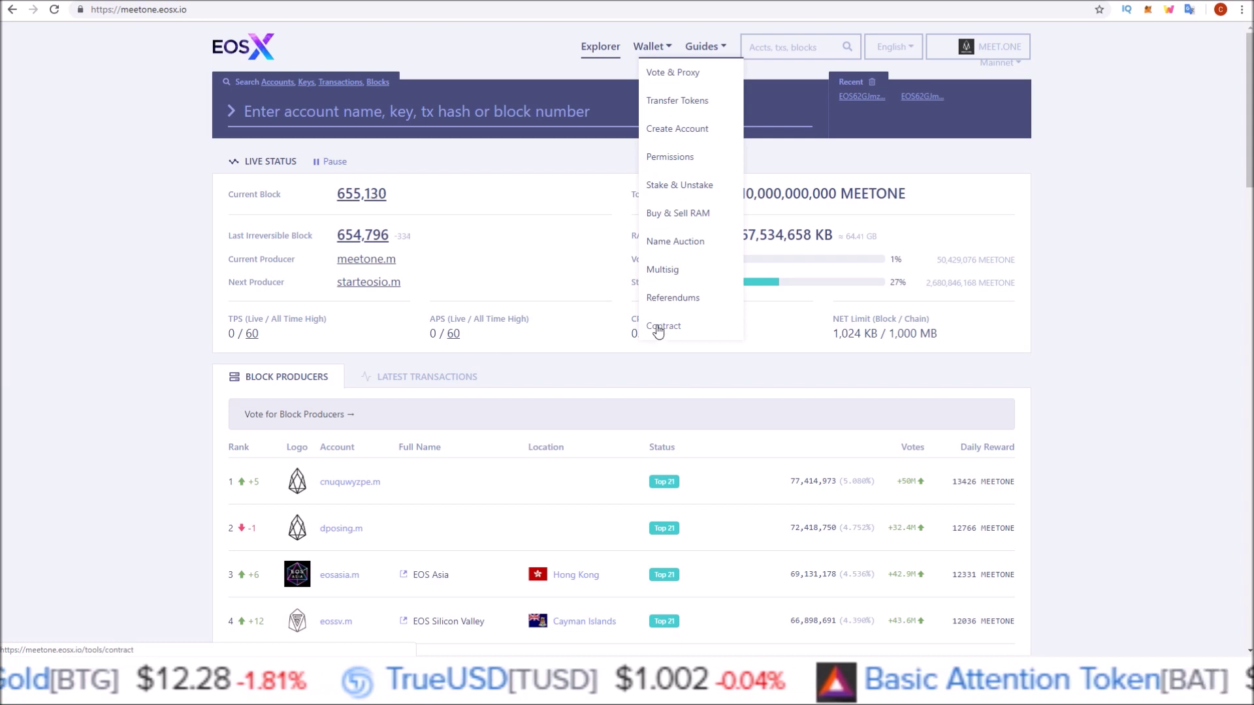
{"action": "left_click", "coordinate": [660, 329]}
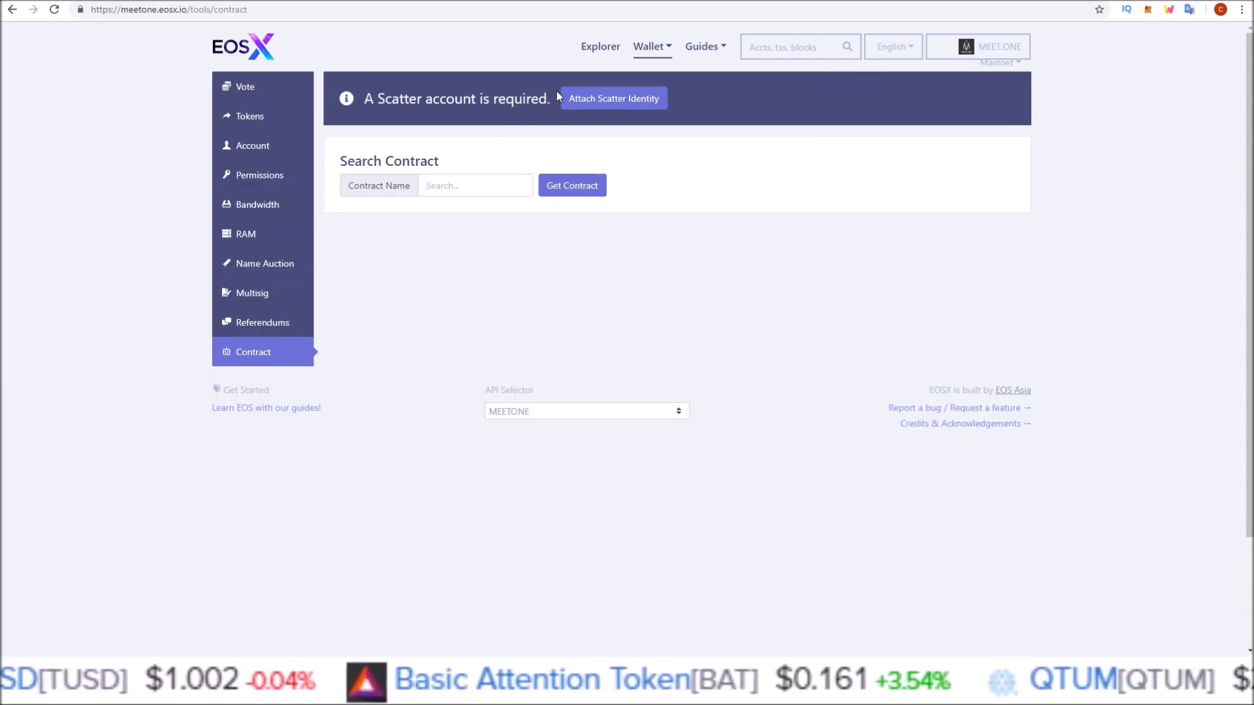
{"action": "left_click", "coordinate": [591, 103]}
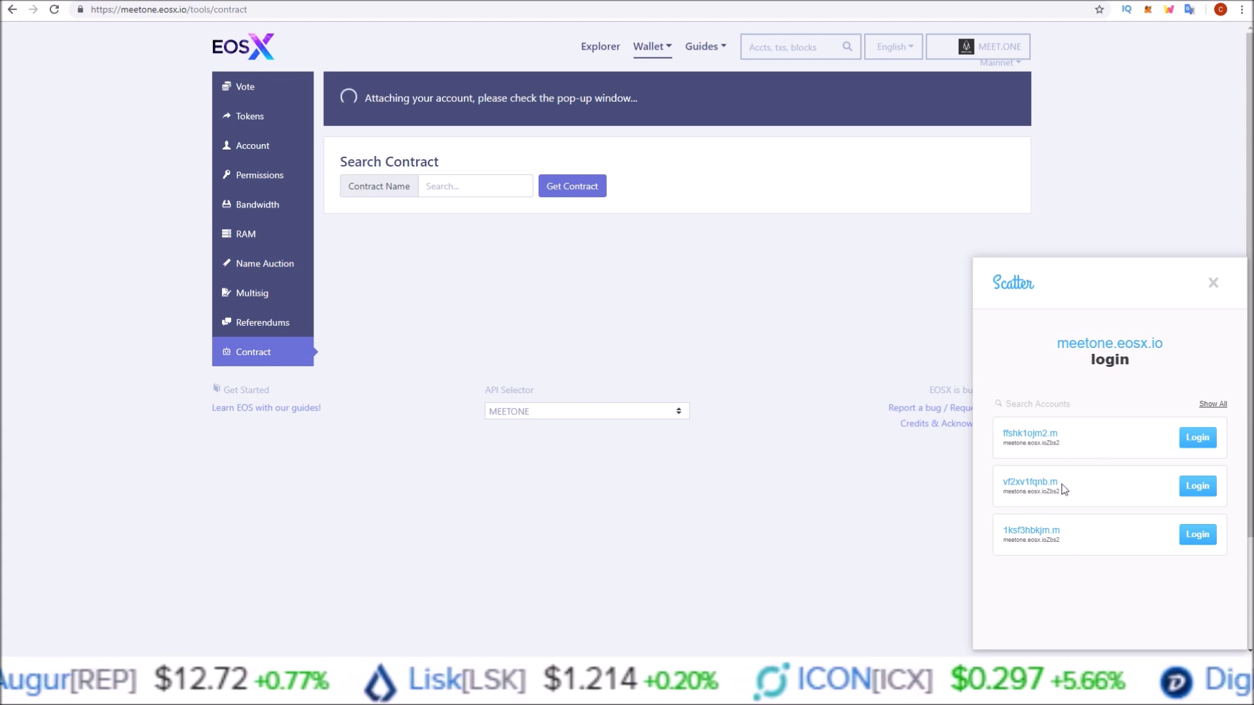
{"action": "left_click", "coordinate": [1198, 486]}
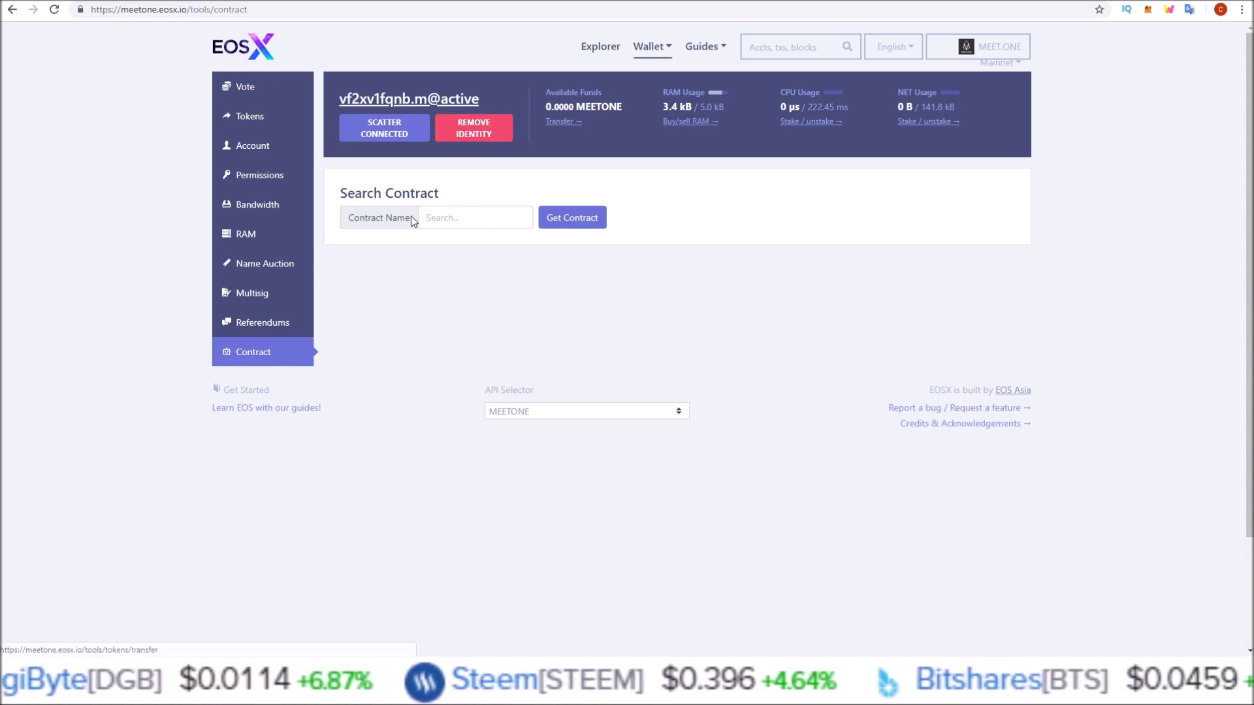
Load the airgrab.m contract and choose its open action.
{"action": "left_click", "coordinate": [446, 220]}
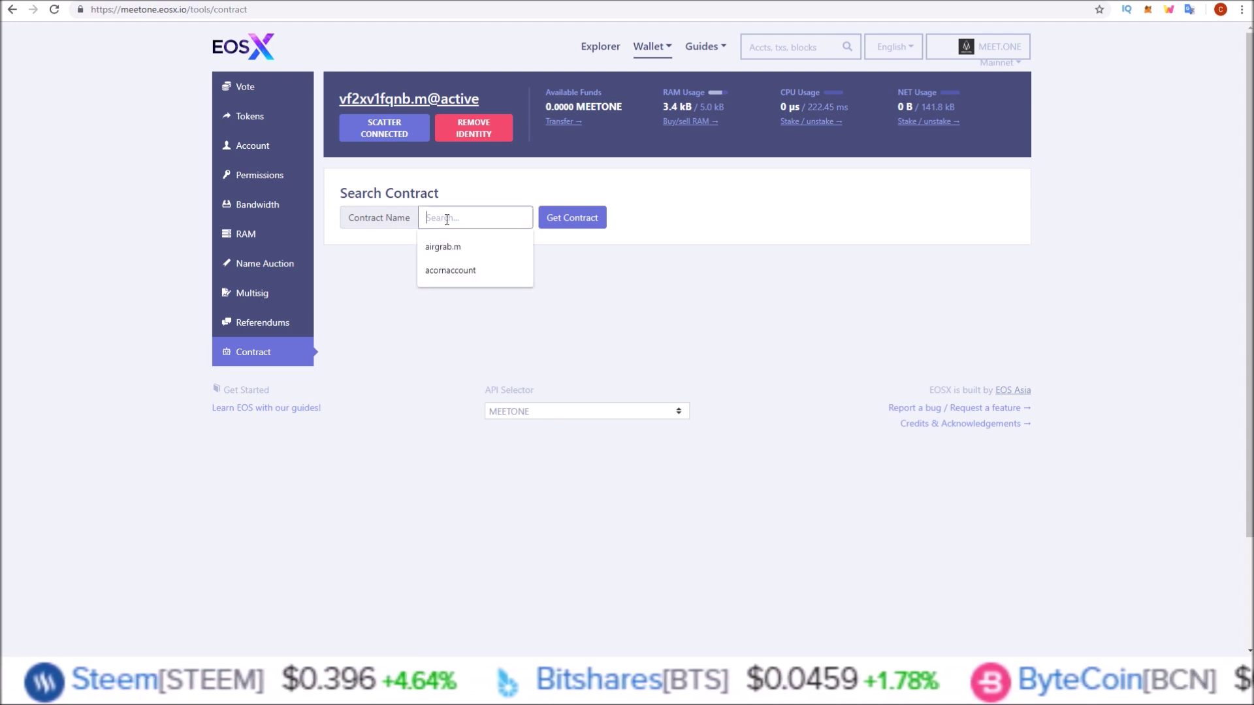
{"action": "left_click", "coordinate": [452, 254]}
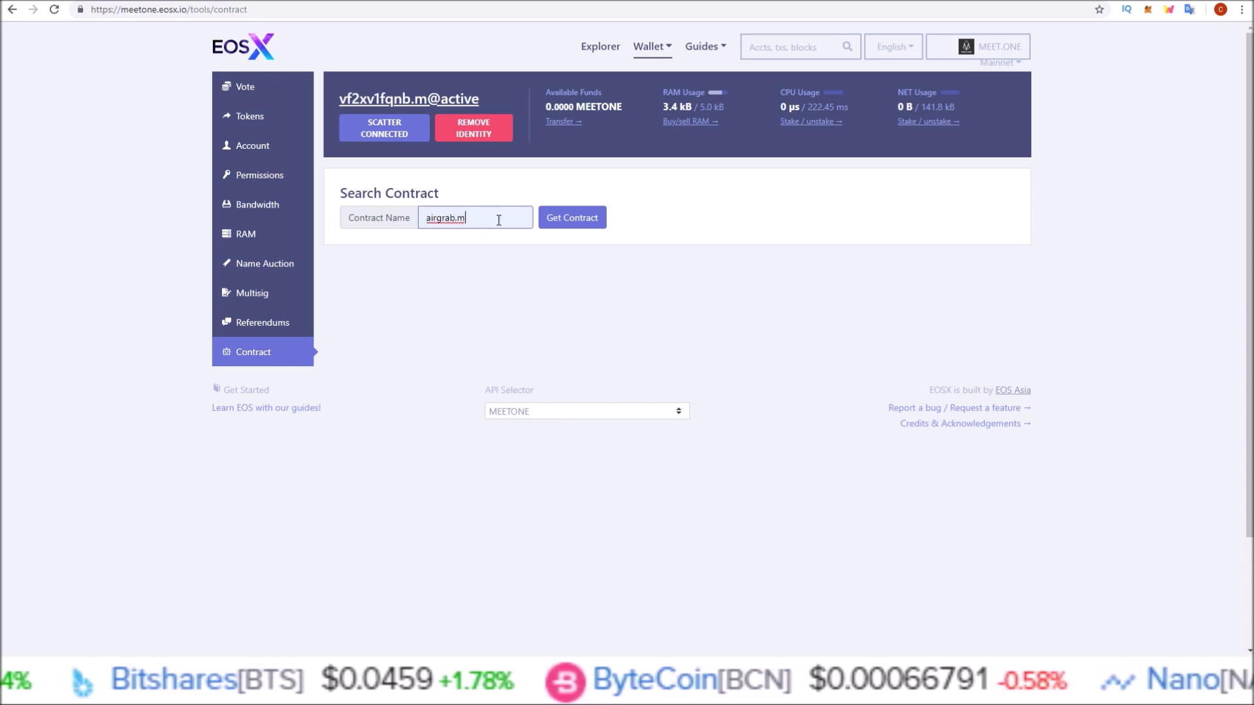
{"action": "left_click", "coordinate": [570, 225]}
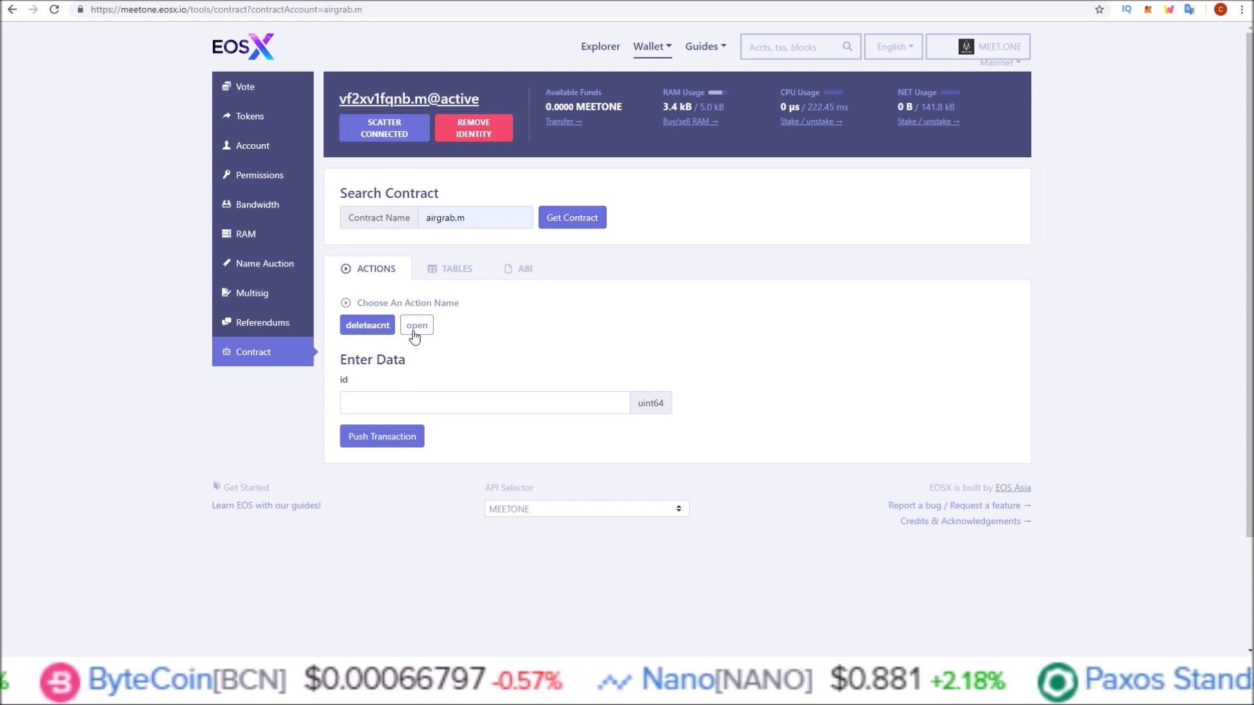
{"action": "left_click", "coordinate": [418, 326]}
{"action": "scroll", "coordinate": [572, 348], "scroll_direction": "down", "scroll_amount": 1}
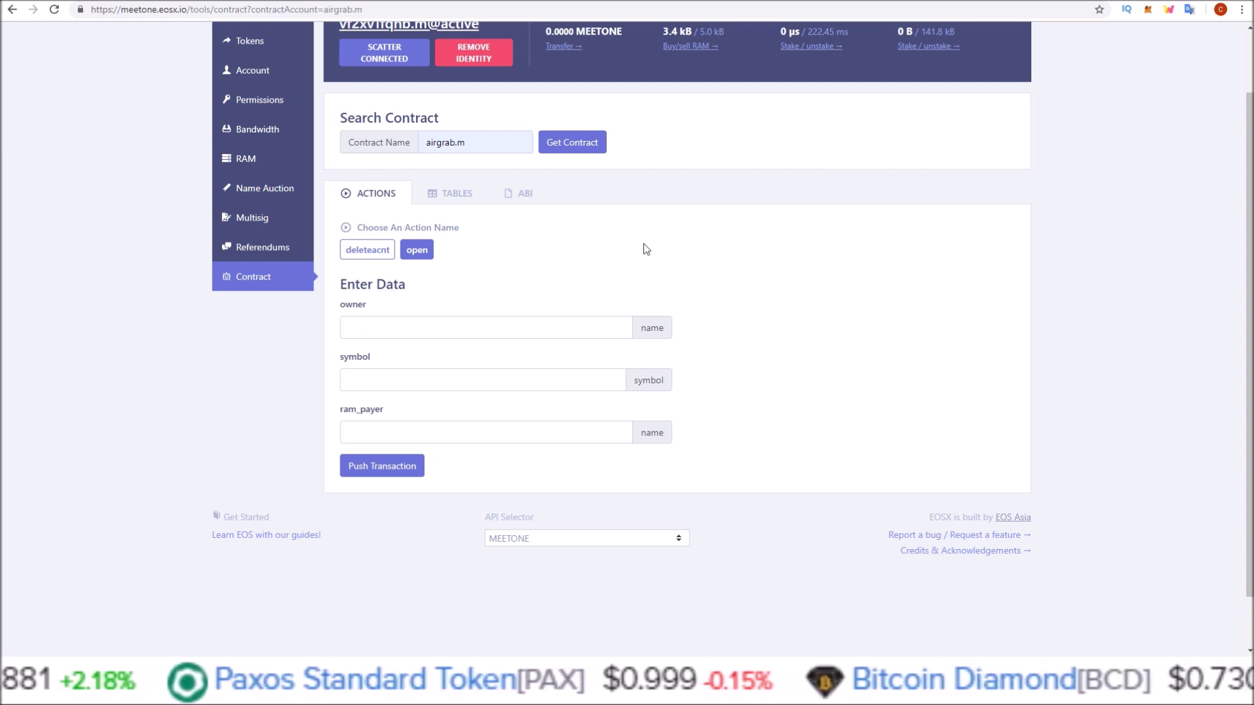
Copy the attached account's name from the account header into the owner and ram_payer fields.
{"action": "scroll", "coordinate": [468, 83], "scroll_direction": "up", "scroll_amount": 1}
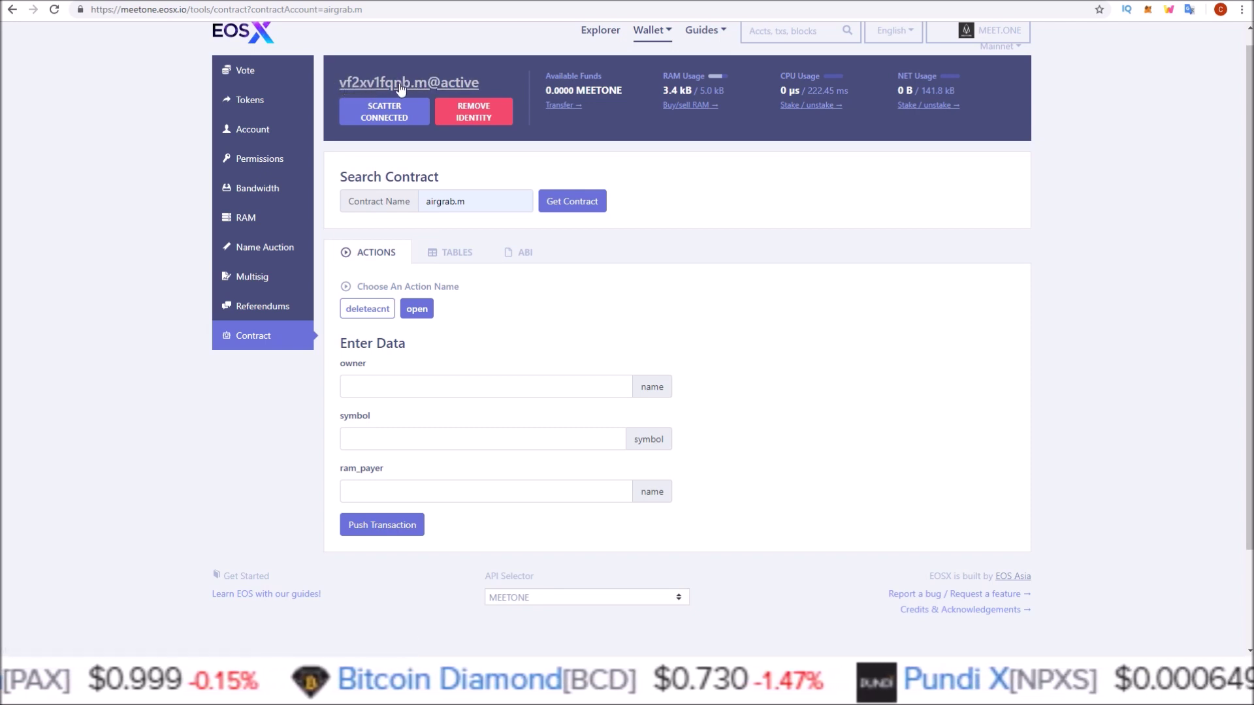
{"action": "mouse_move", "coordinate": [332, 79]}
{"action": "left_mouse_down"}
{"action": "mouse_move", "coordinate": [513, 72]}
{"action": "mouse_move", "coordinate": [339, 83]}
{"action": "left_mouse_up"}
{"action": "key", "text": "ctrl+c"}
{"action": "right_click", "coordinate": [351, 84]}
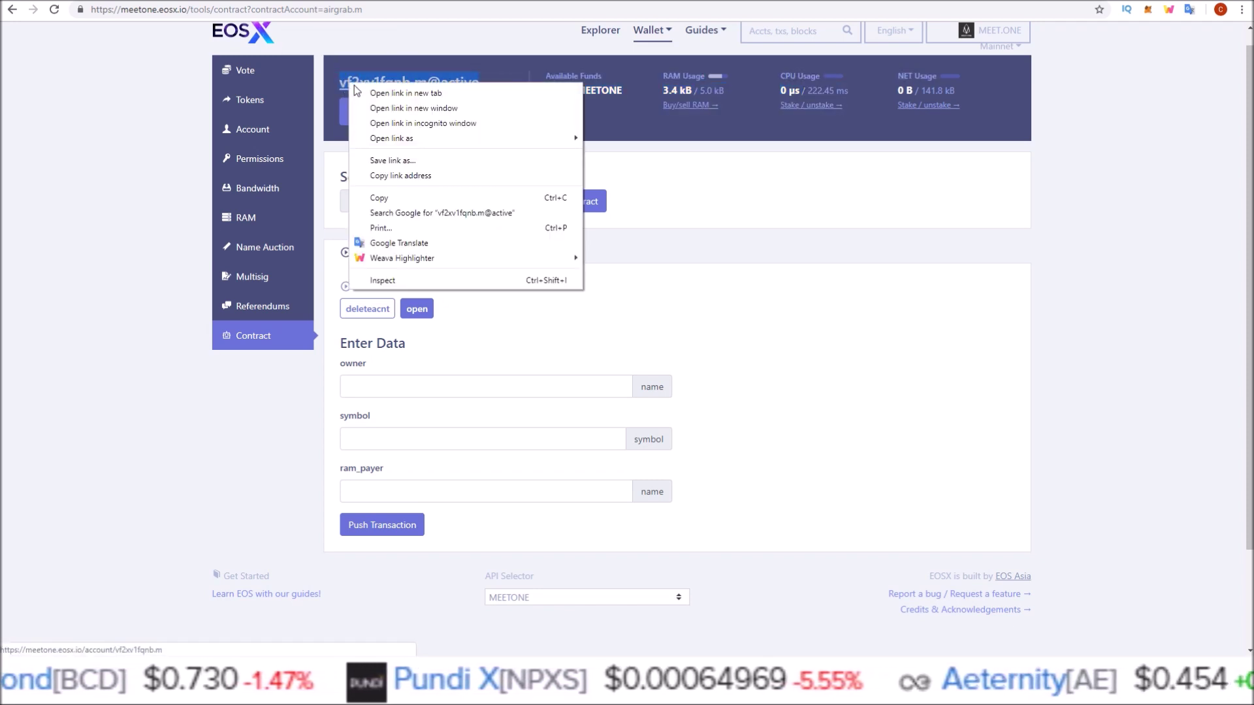
{"action": "left_click", "coordinate": [398, 197]}
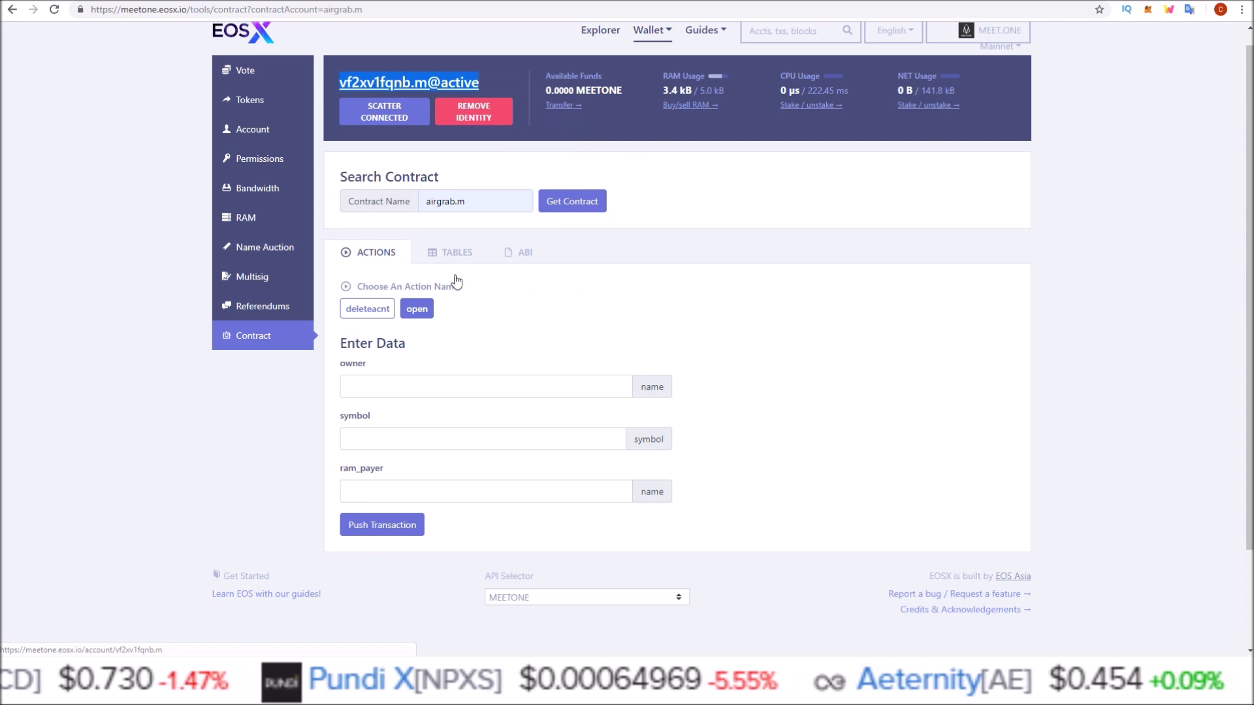
{"action": "left_click", "coordinate": [446, 386]}
{"action": "key", "text": "ctrl+v"}
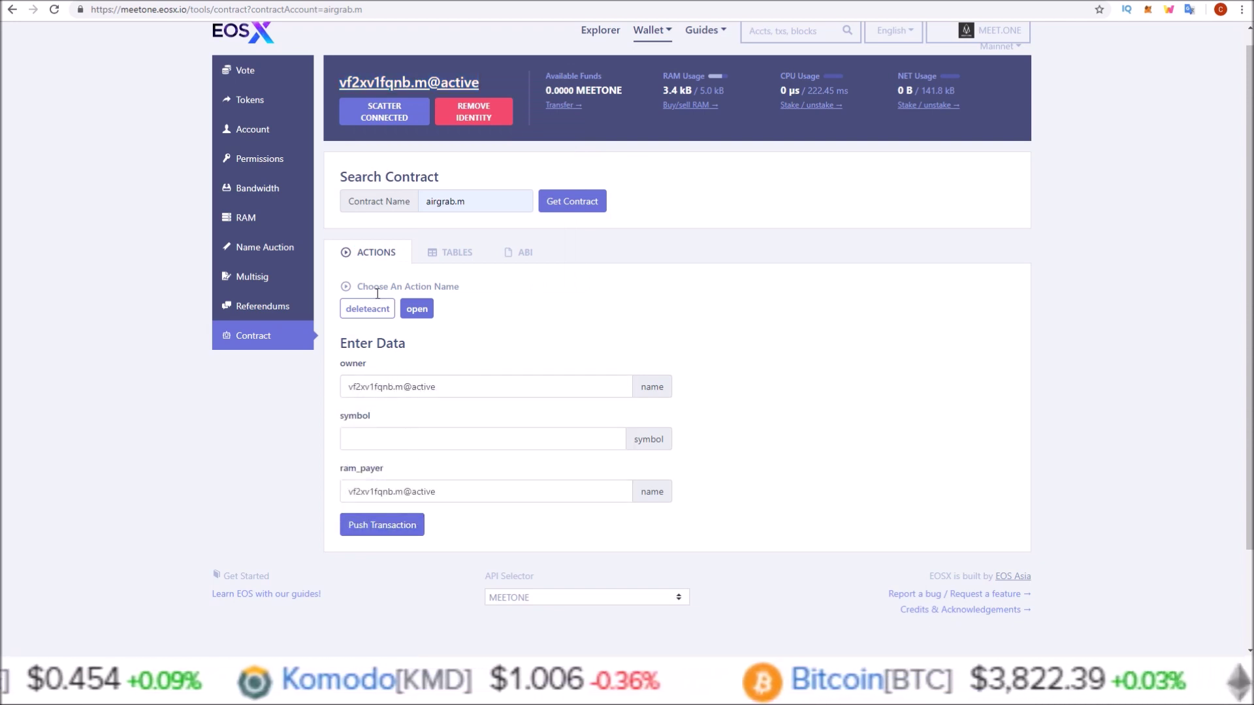
{"action": "left_click_drag", "start_coordinate": [406, 388], "coordinate": [462, 385]}
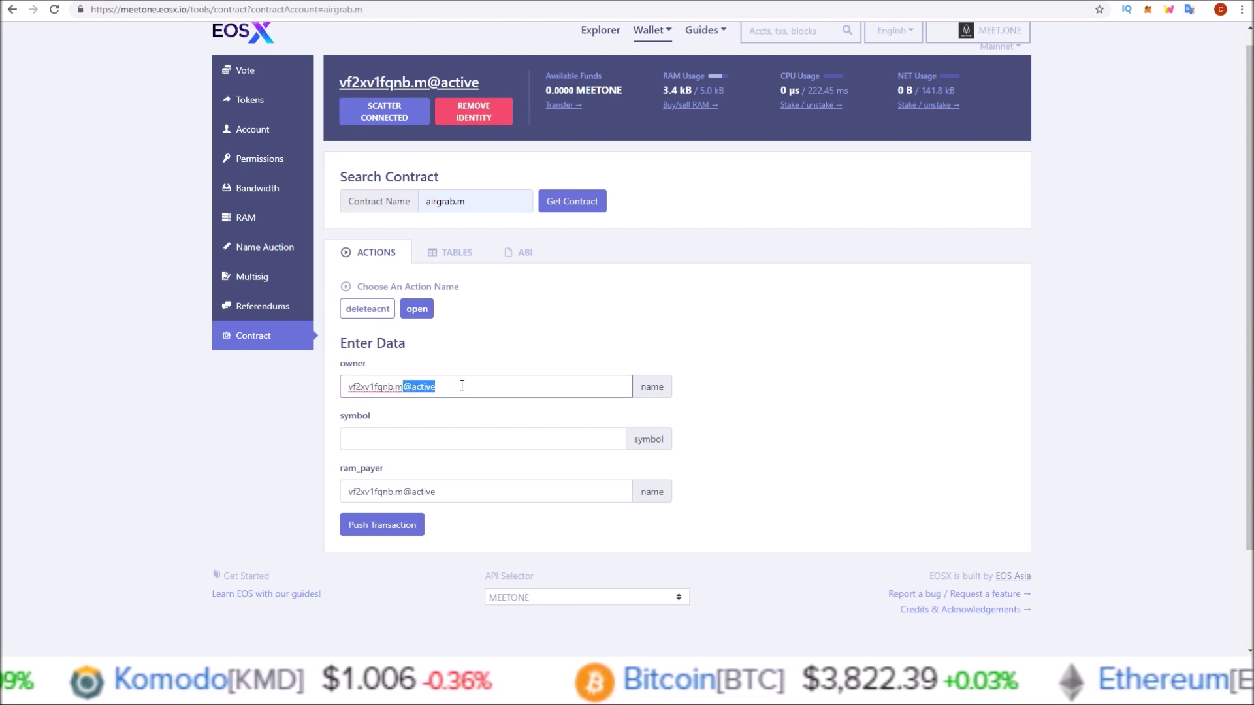
{"action": "key", "text": "BackSpace"}
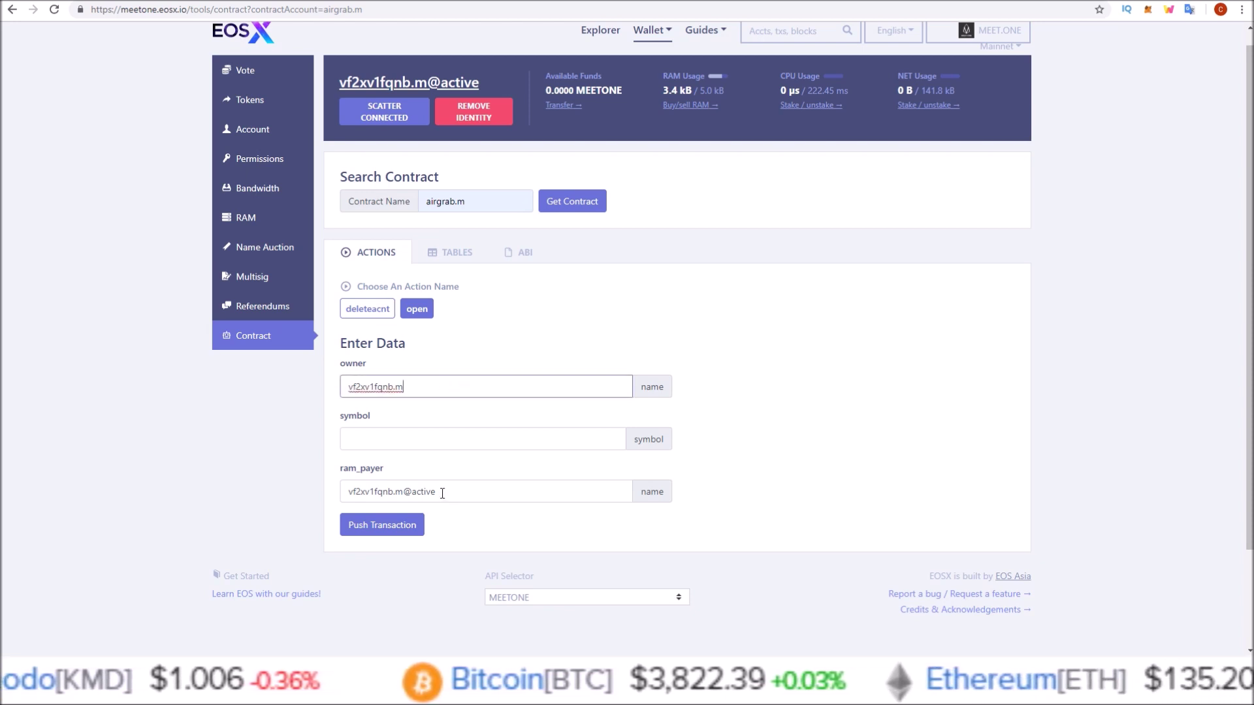
{"action": "left_click_drag", "start_coordinate": [442, 491], "coordinate": [409, 489]}
{"action": "key", "text": "BackSpace"}
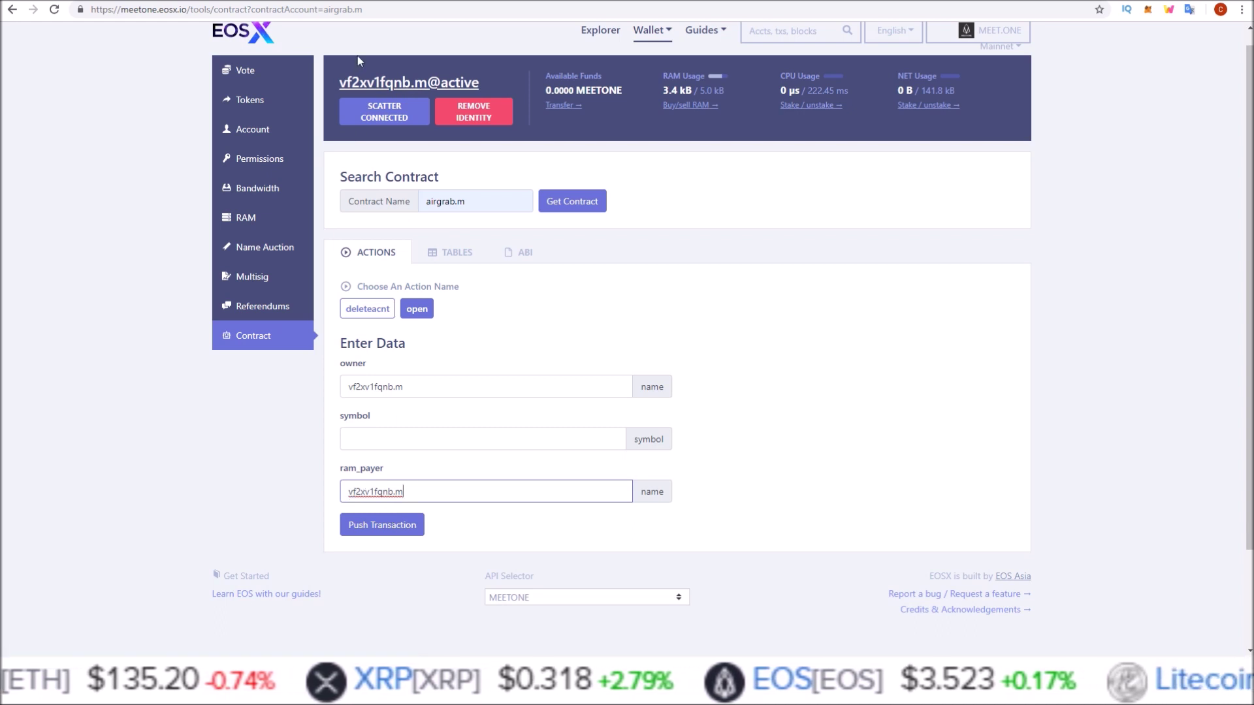
Set the symbol of the open action to 4,MEETONE.
{"action": "left_click", "coordinate": [427, 440]}
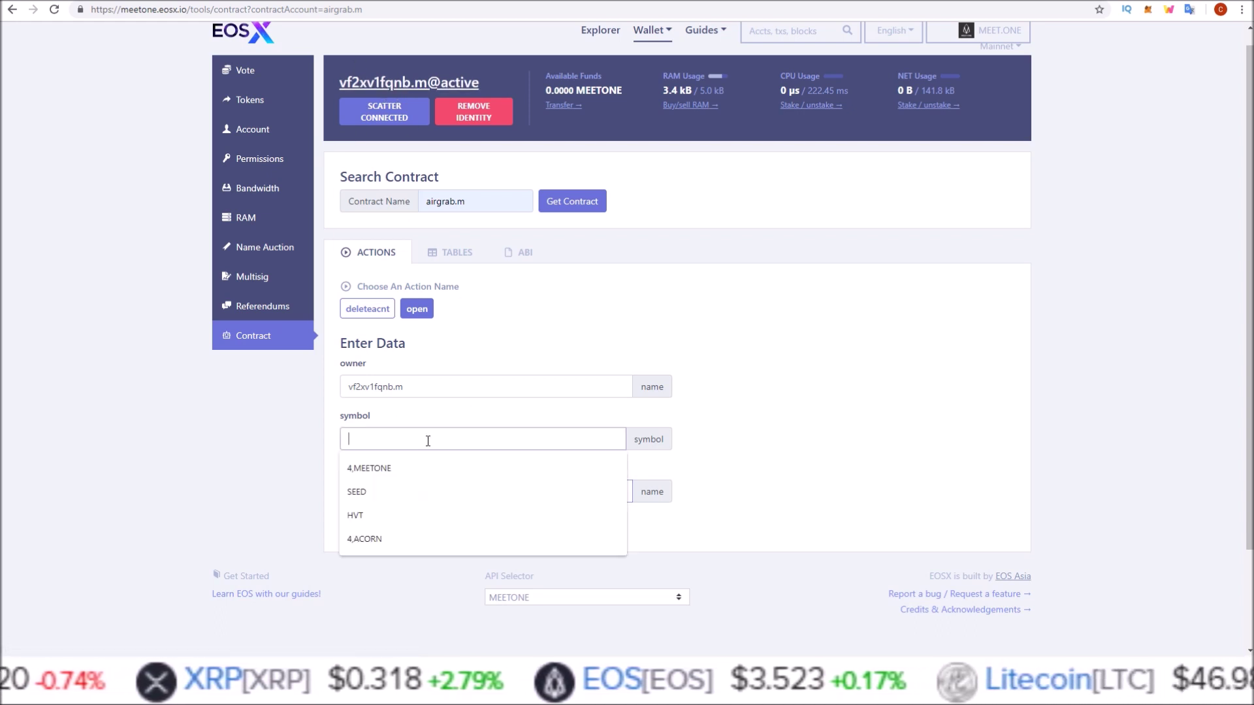
{"action": "left_click", "coordinate": [365, 470]}
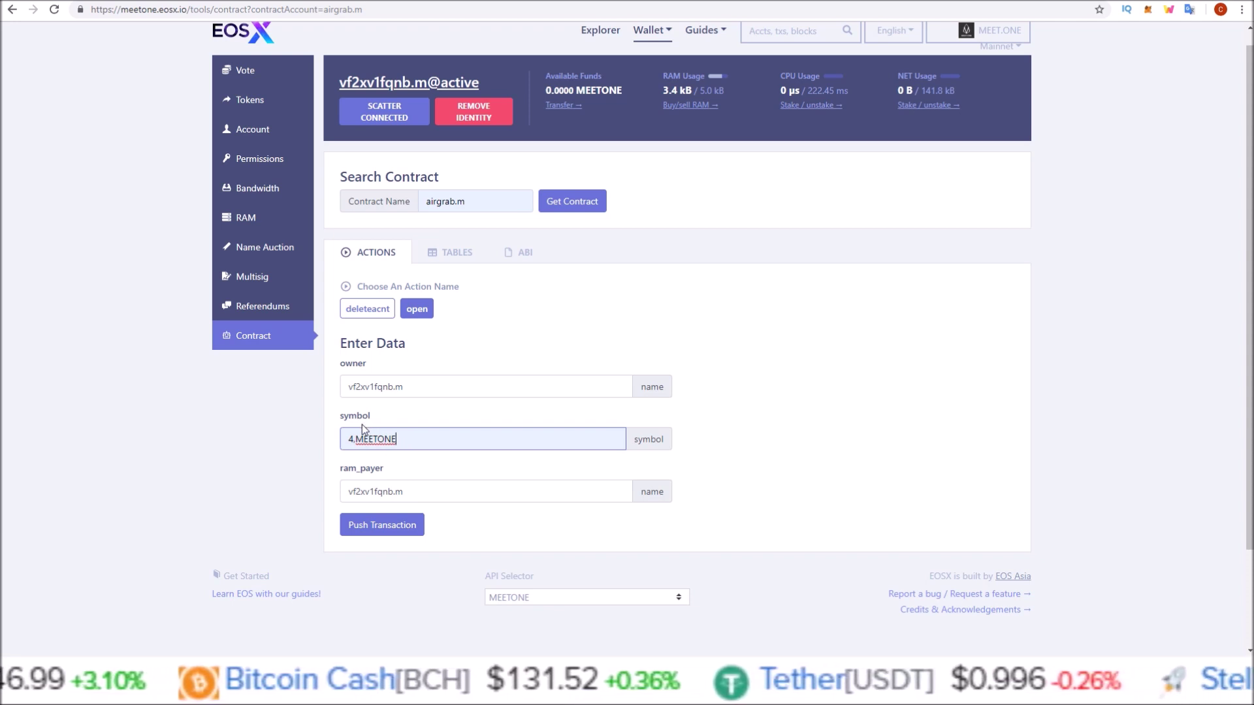
{"action": "left_click", "coordinate": [598, 343]}
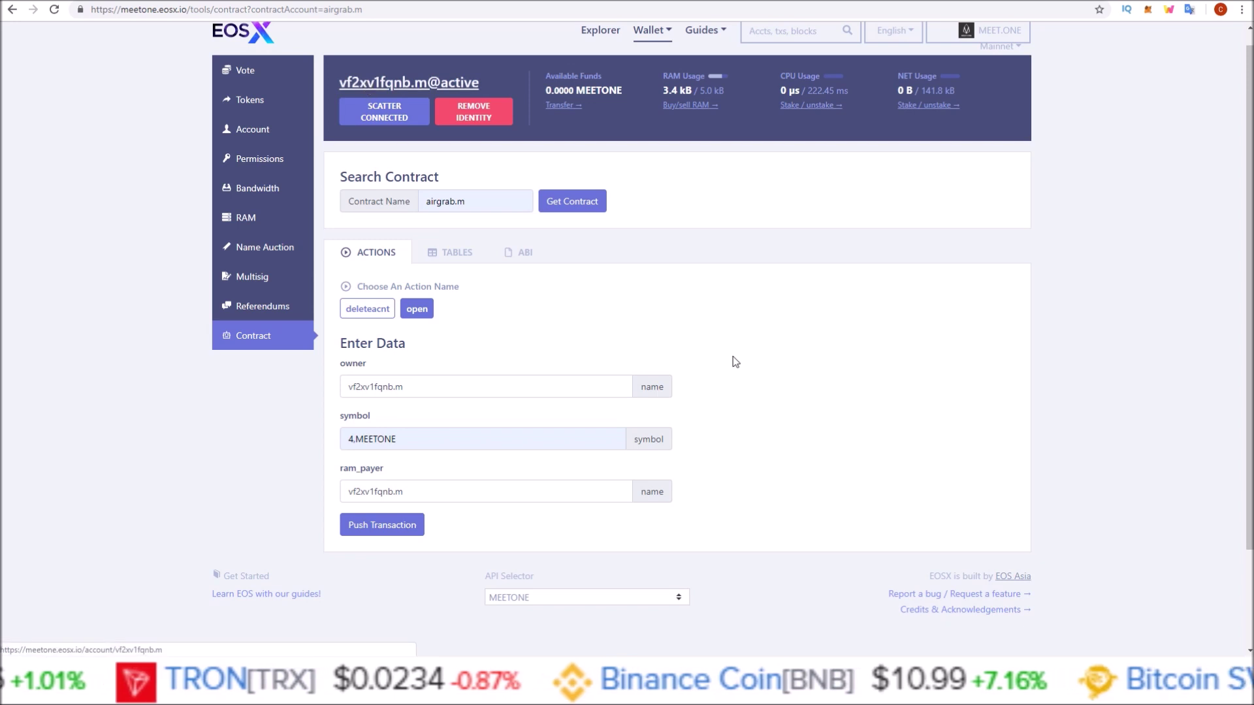
Push the open transaction and allow it in the Scatter pop-up.
{"action": "left_click", "coordinate": [400, 529]}
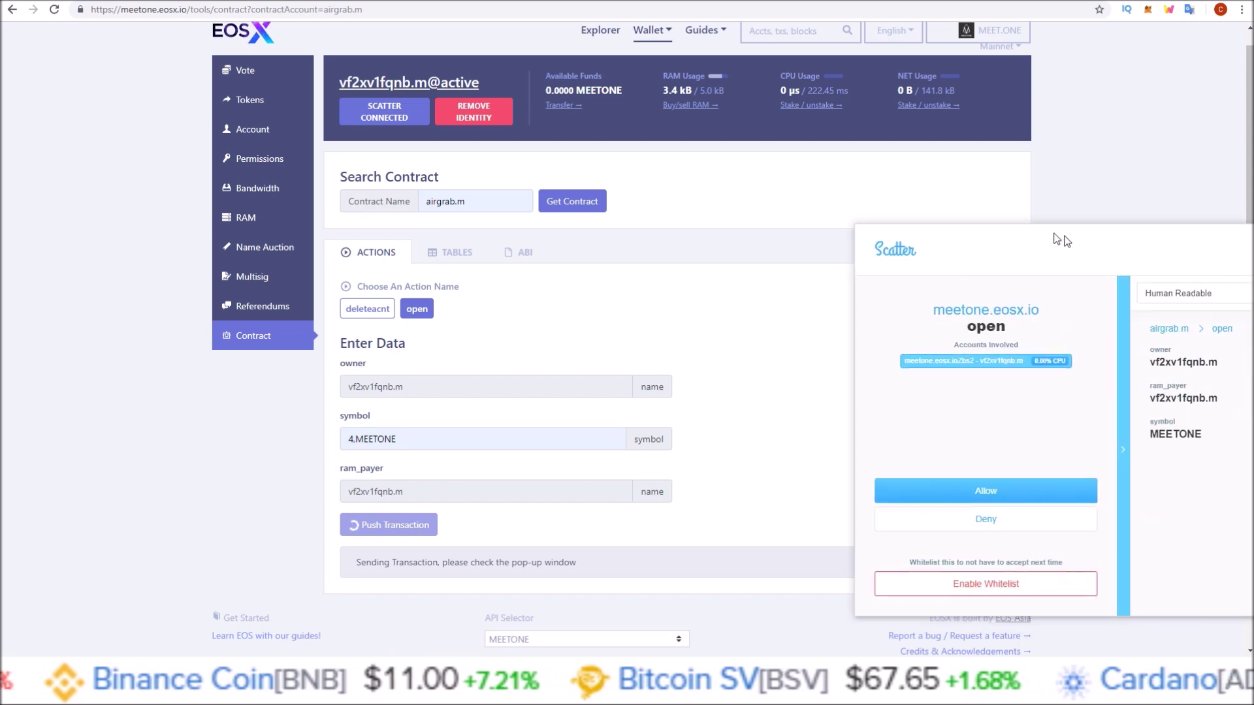
{"action": "left_click_drag", "start_coordinate": [839, 212], "coordinate": [806, 212]}
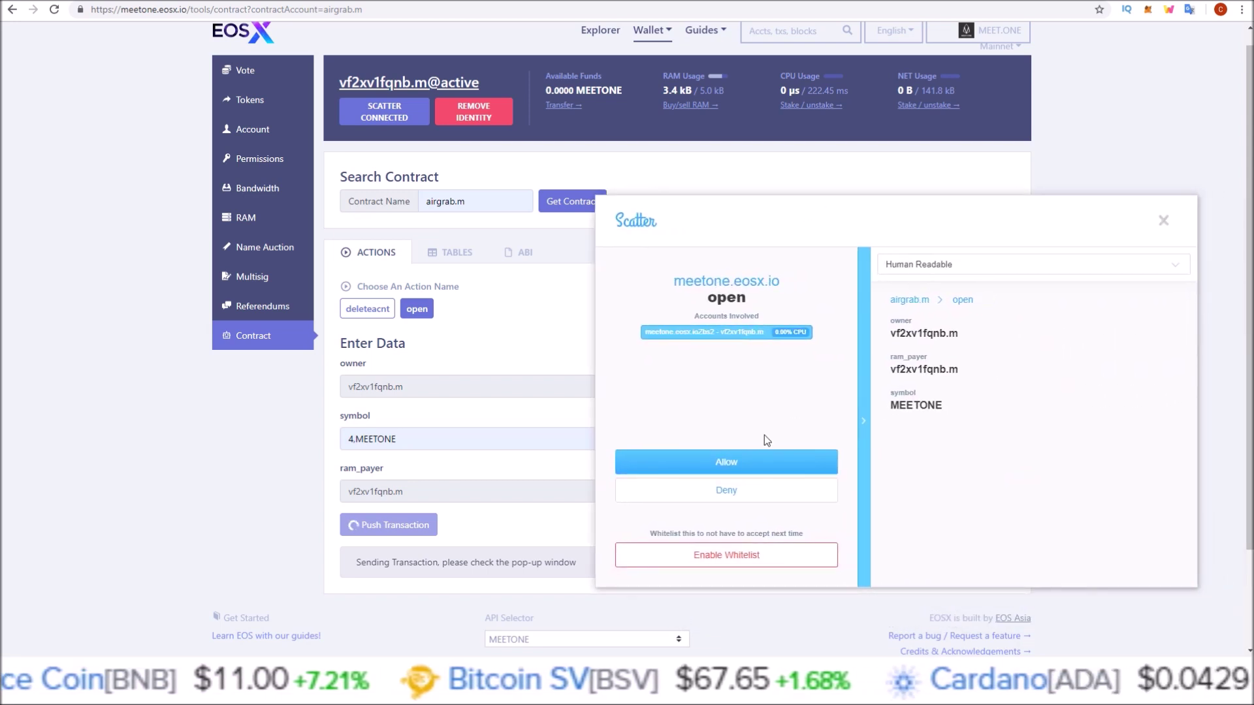
{"action": "left_click", "coordinate": [712, 468]}
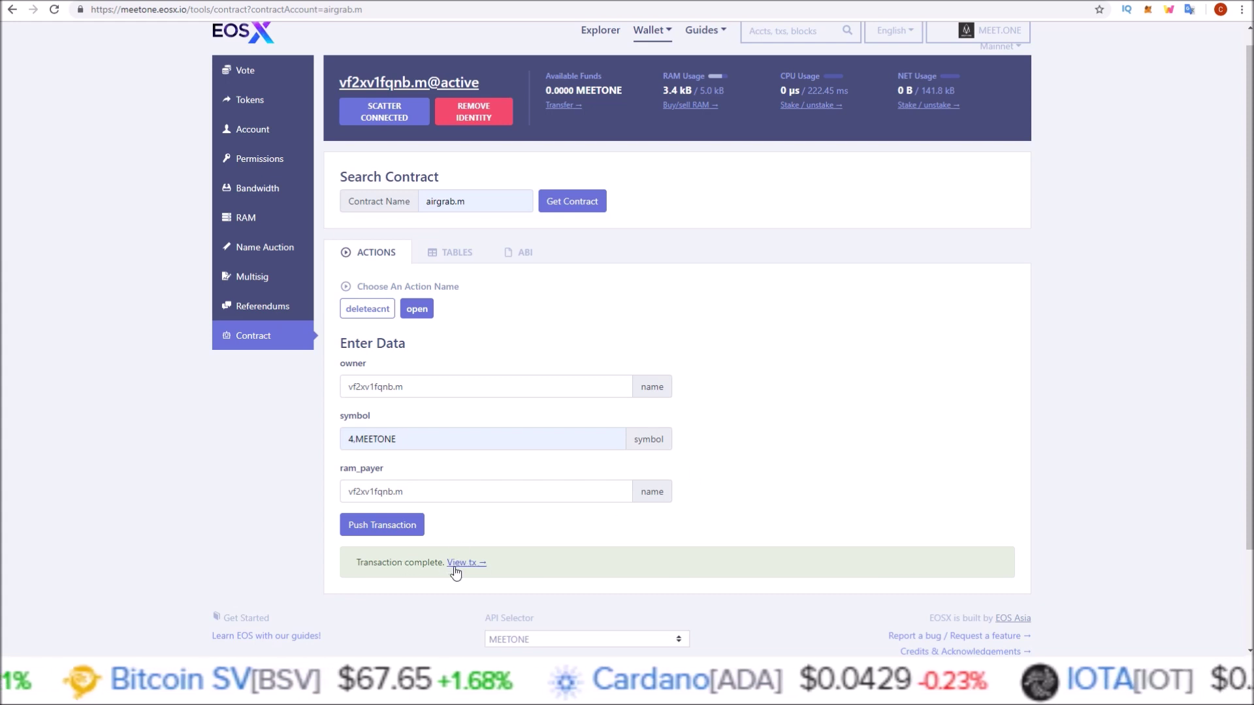
{"action": "scroll", "coordinate": [455, 572], "scroll_direction": "down", "scroll_amount": 1}
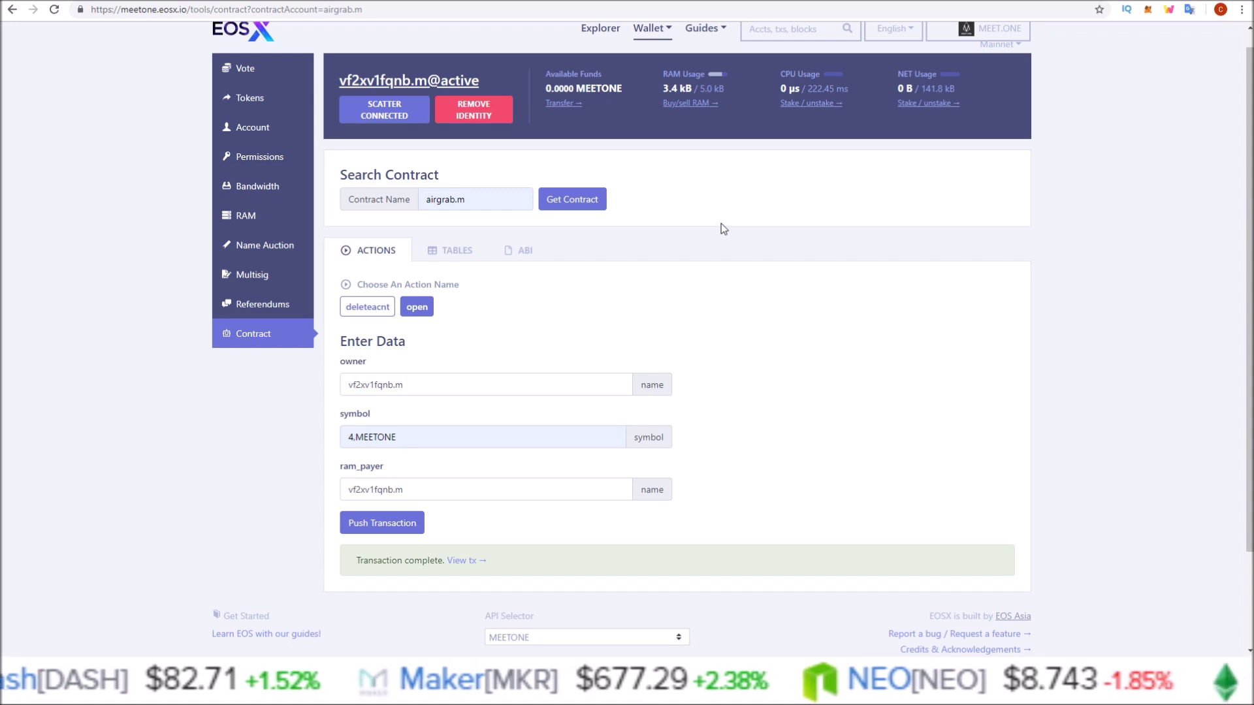
Remove the current Scatter identity and attach the third listed account instead.
{"action": "left_click", "coordinate": [468, 115]}
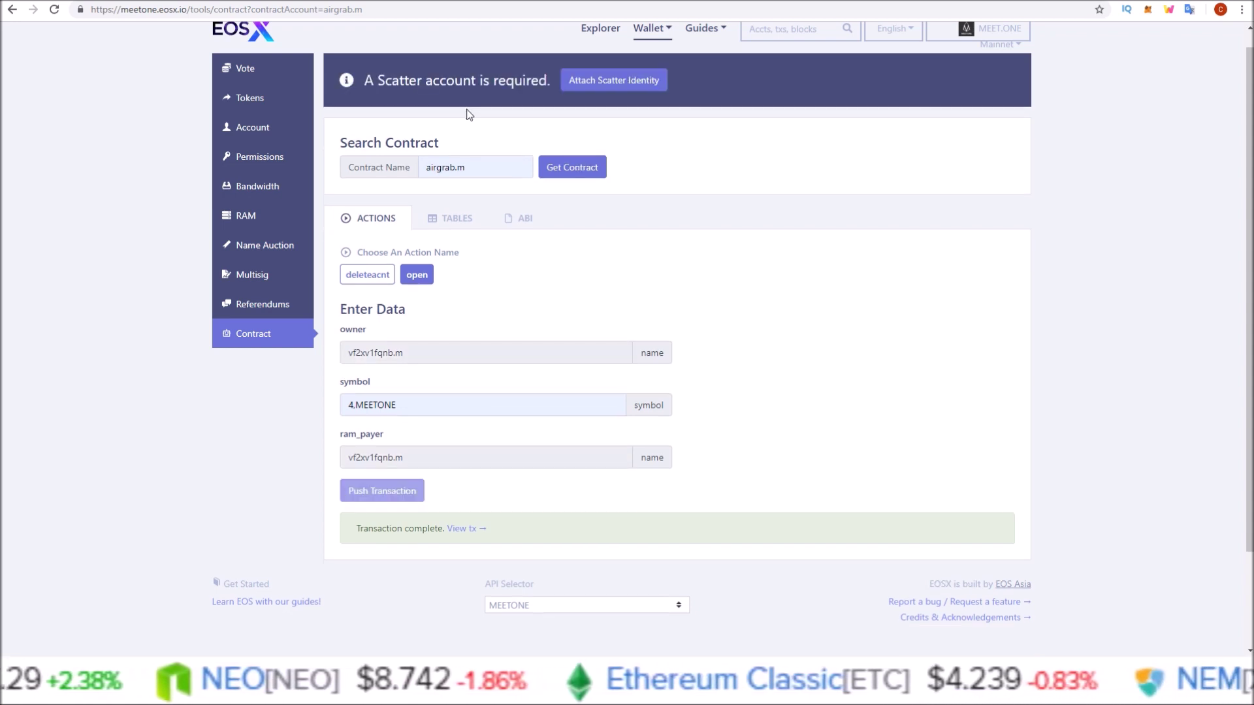
{"action": "left_click", "coordinate": [597, 85]}
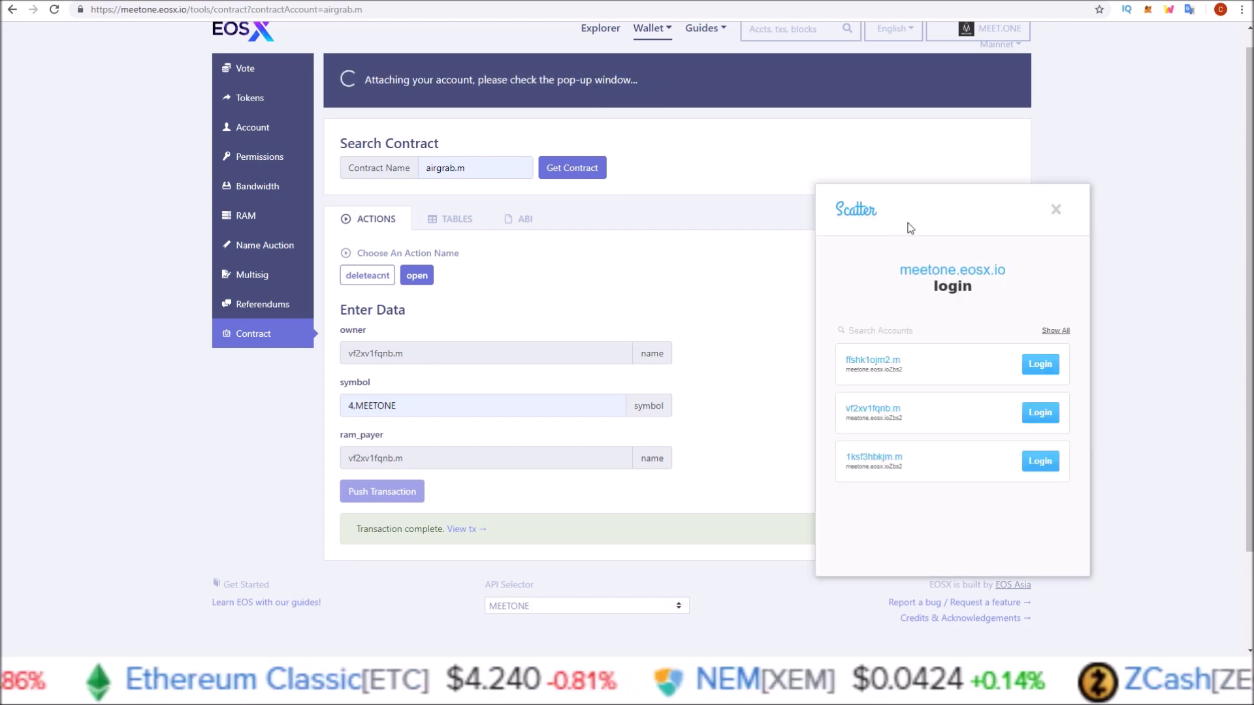
{"action": "left_click", "coordinate": [1041, 461]}
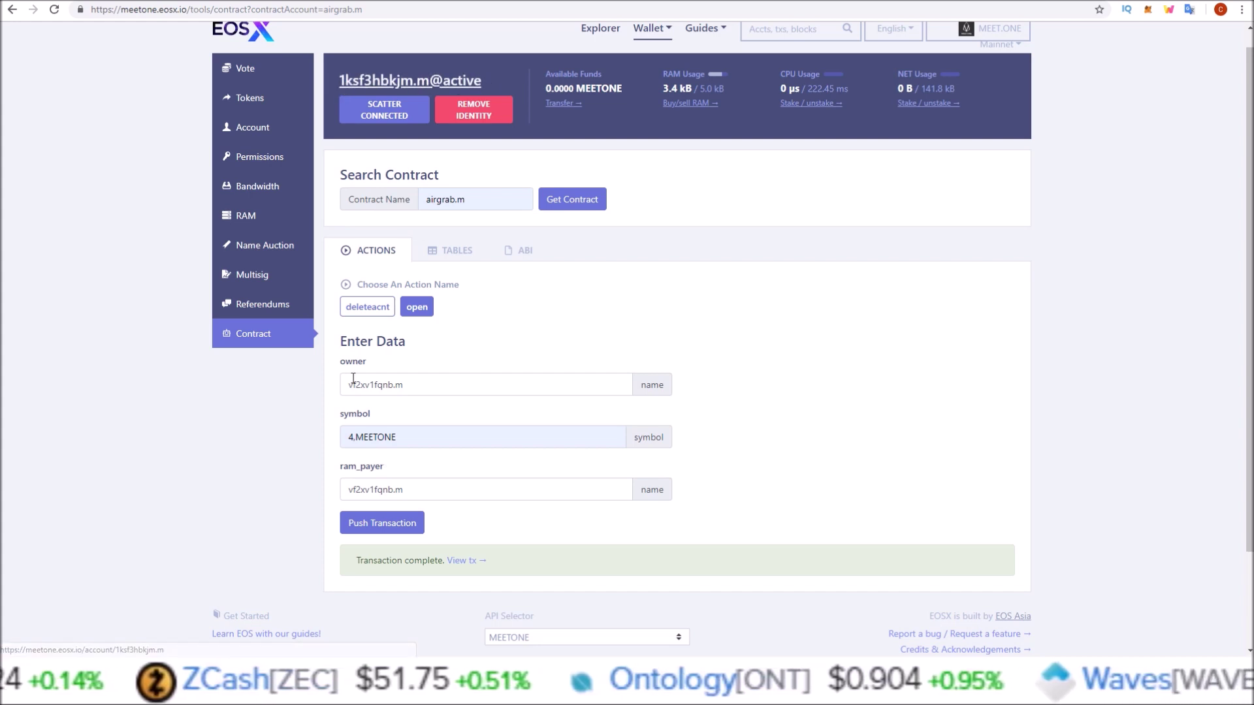
{"action": "left_click", "coordinate": [386, 384]}
{"action": "left_click", "coordinate": [368, 494]}
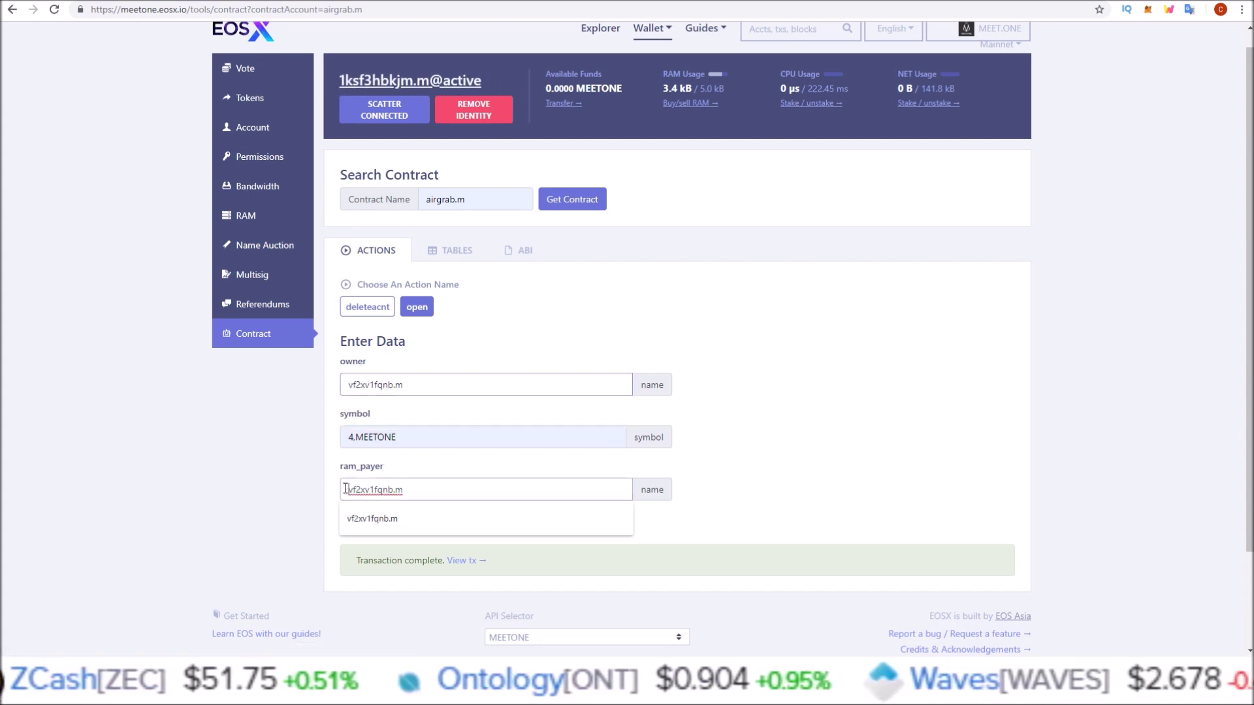
{"action": "double_click", "coordinate": [420, 486]}
{"action": "left_click", "coordinate": [261, 434]}
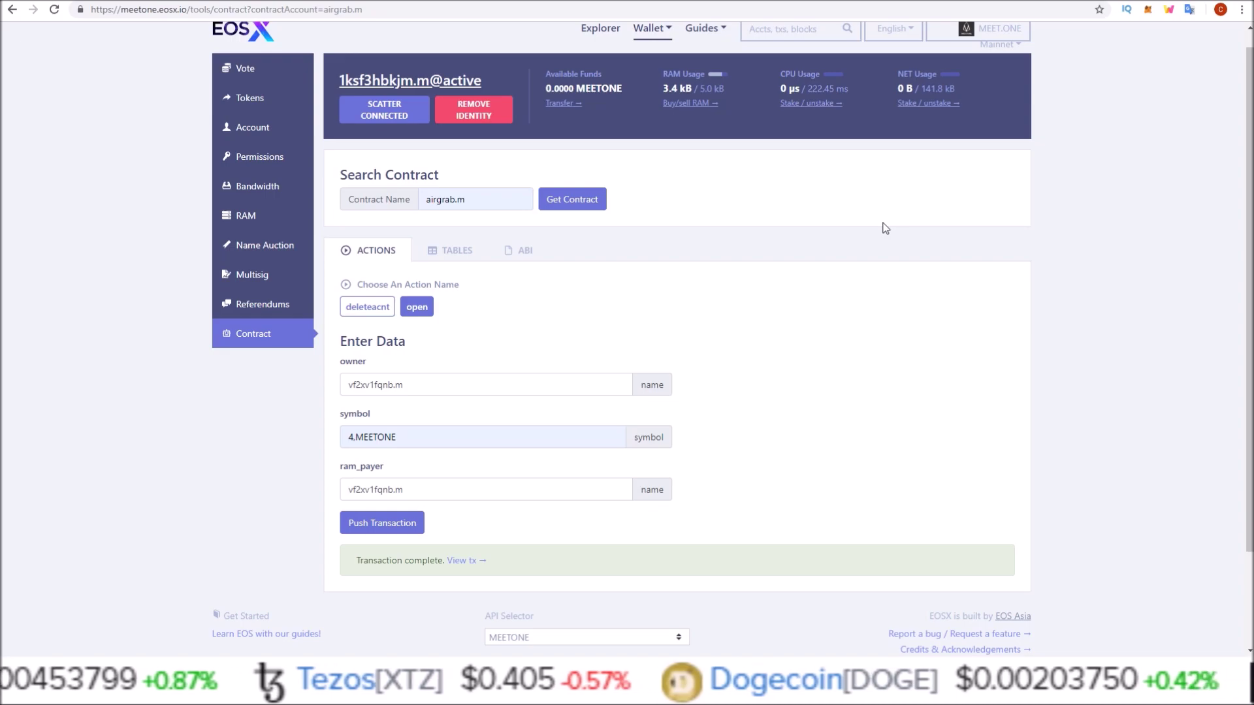
Switch to the photo viewer to read the AirGrab time and eligibility notice.
{"action": "key", "text": "alt+Tab"}
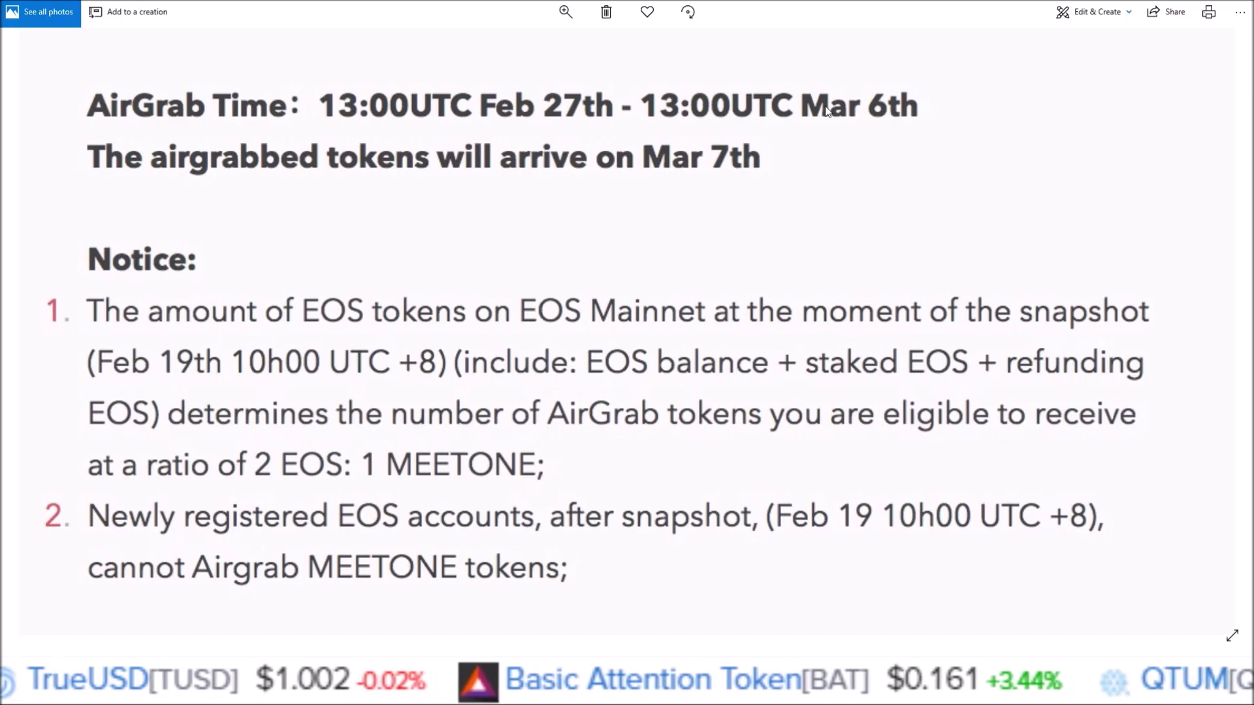